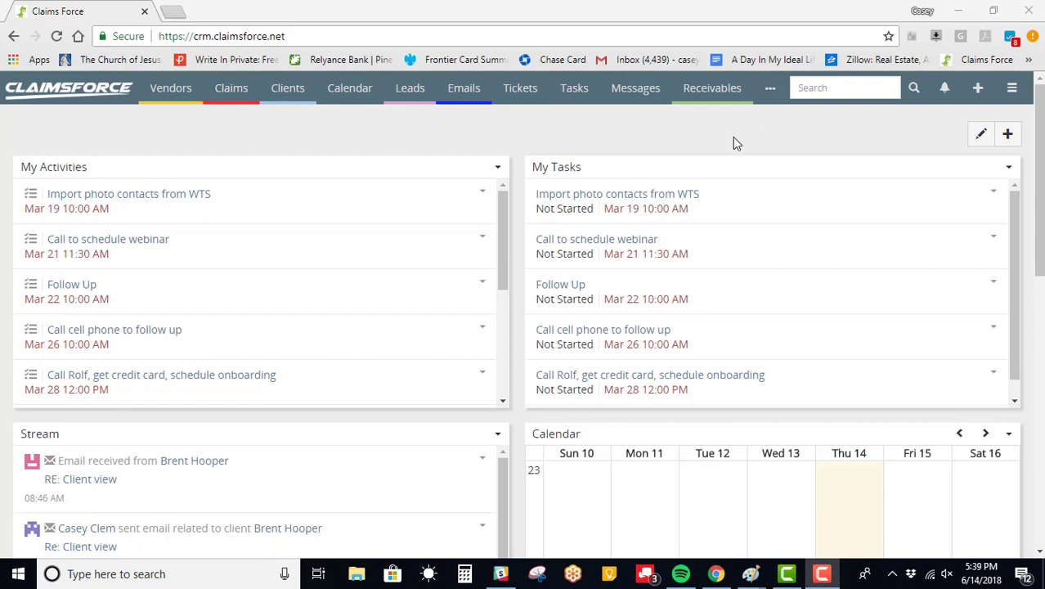
- Open the Users list under Administration and start a new user
click(1012, 92)
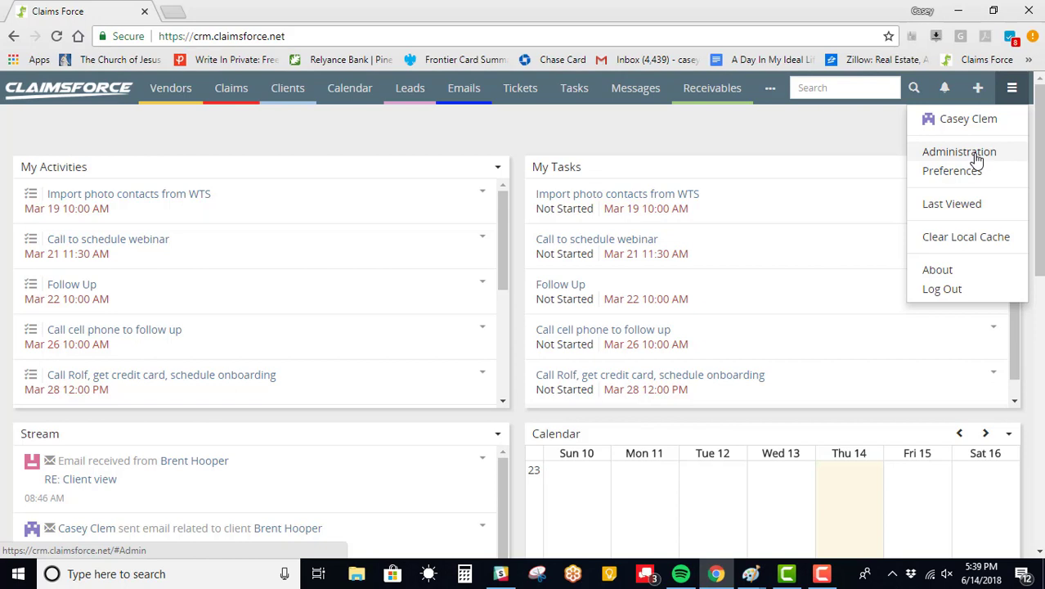
click(976, 157)
scroll(55, 333, down, 2)
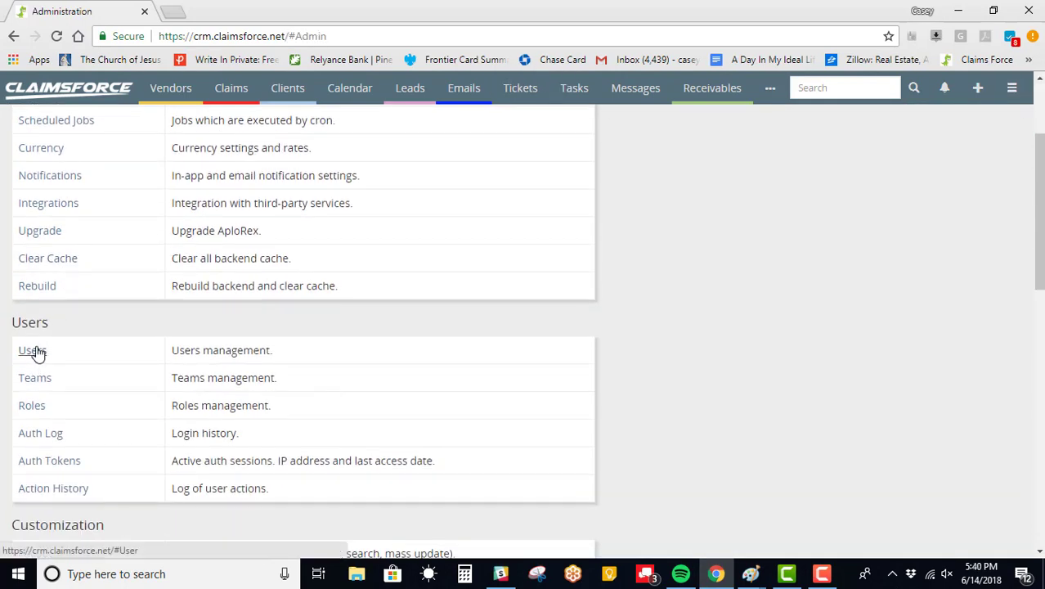
click(36, 352)
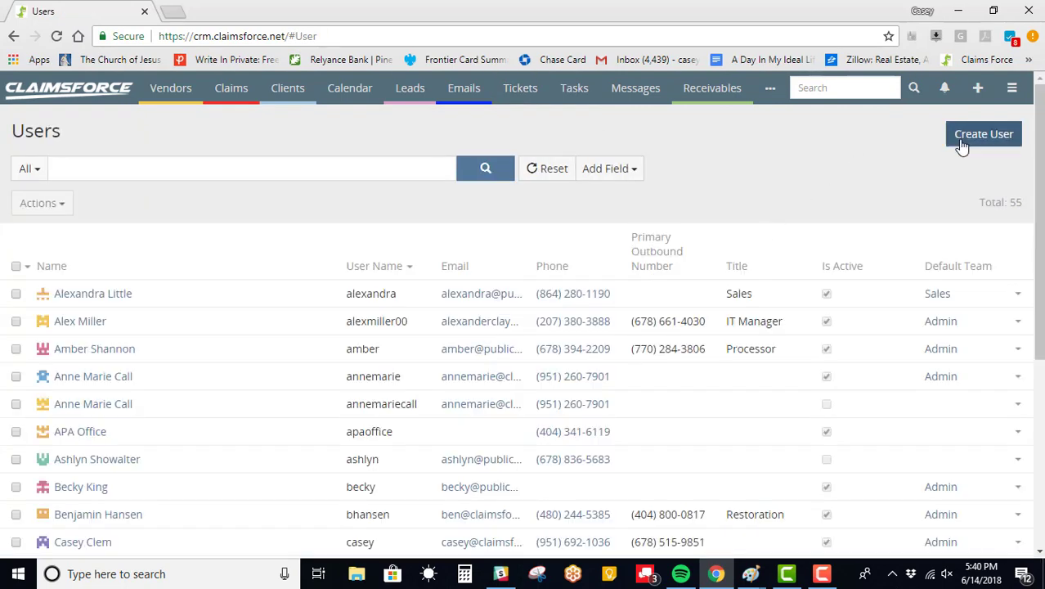
click(960, 142)
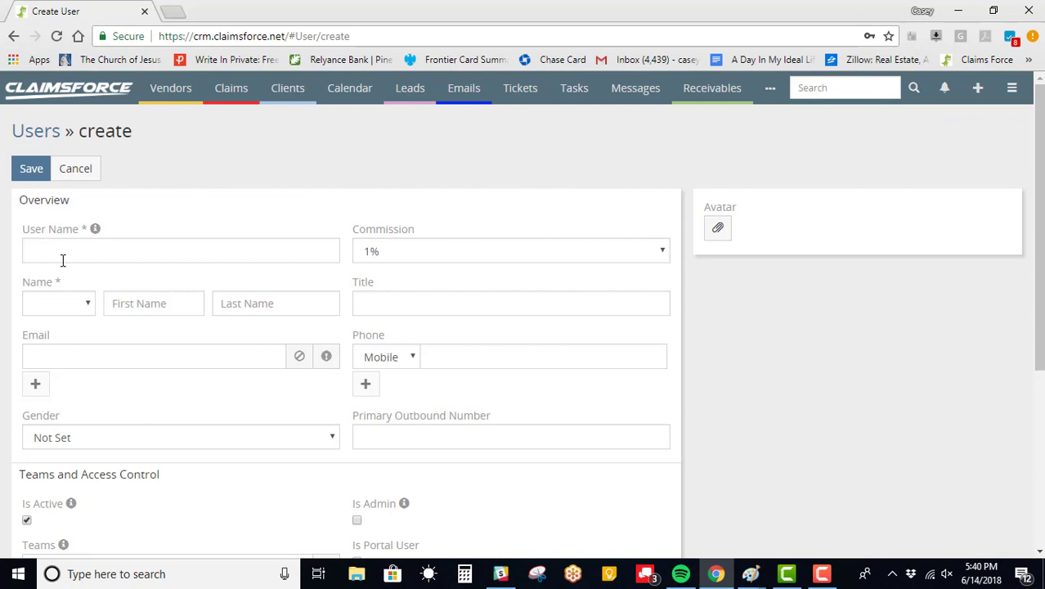
- Enter the user name, choose the Mr. salutation, and fill in first and last name
click(60, 255)
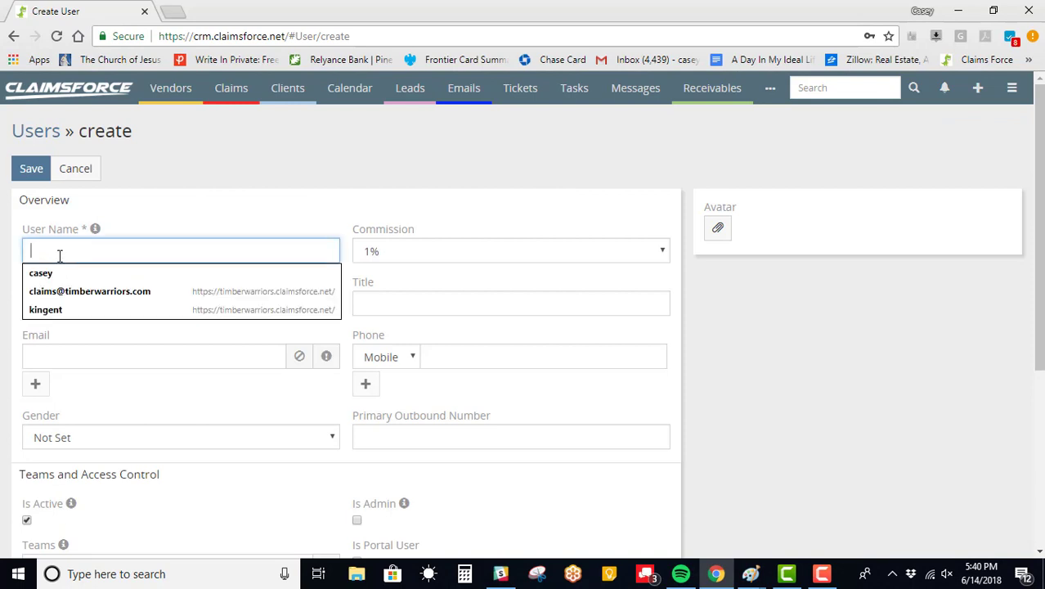
text(john)
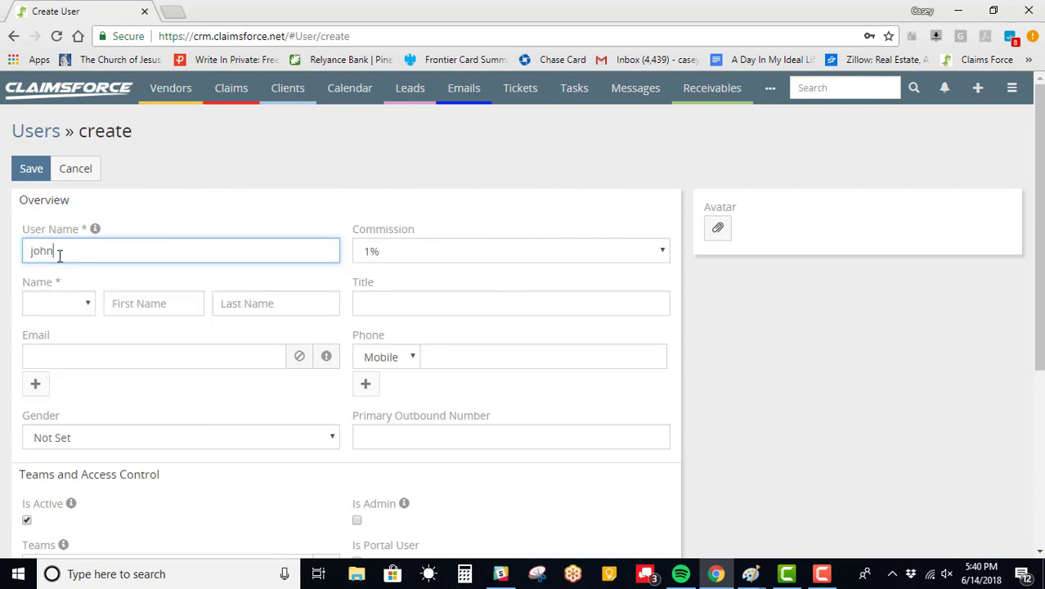
click(49, 299)
click(41, 336)
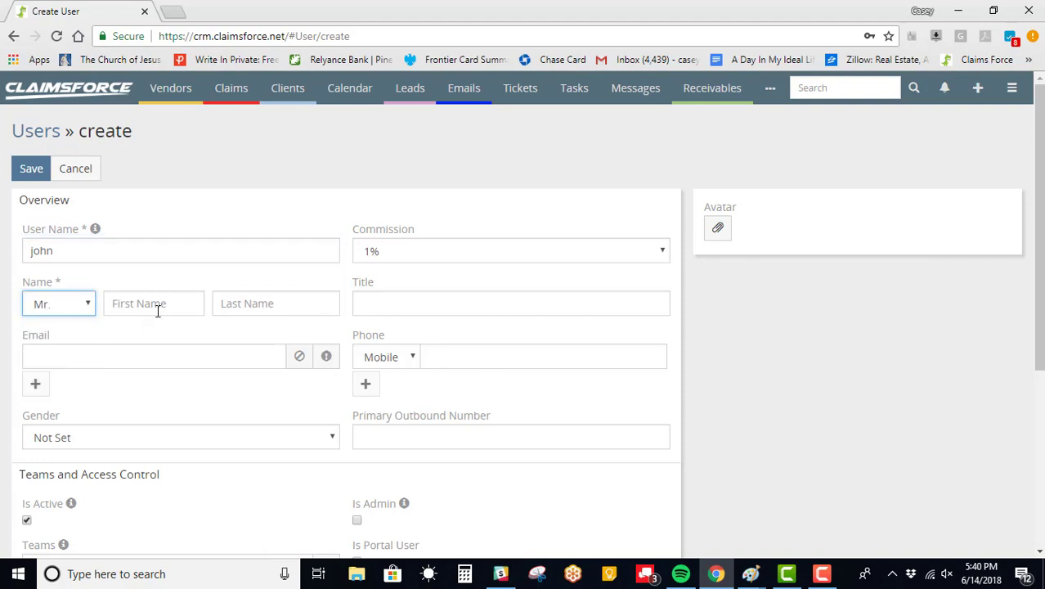
click(157, 311)
text(john)
key(Tab)
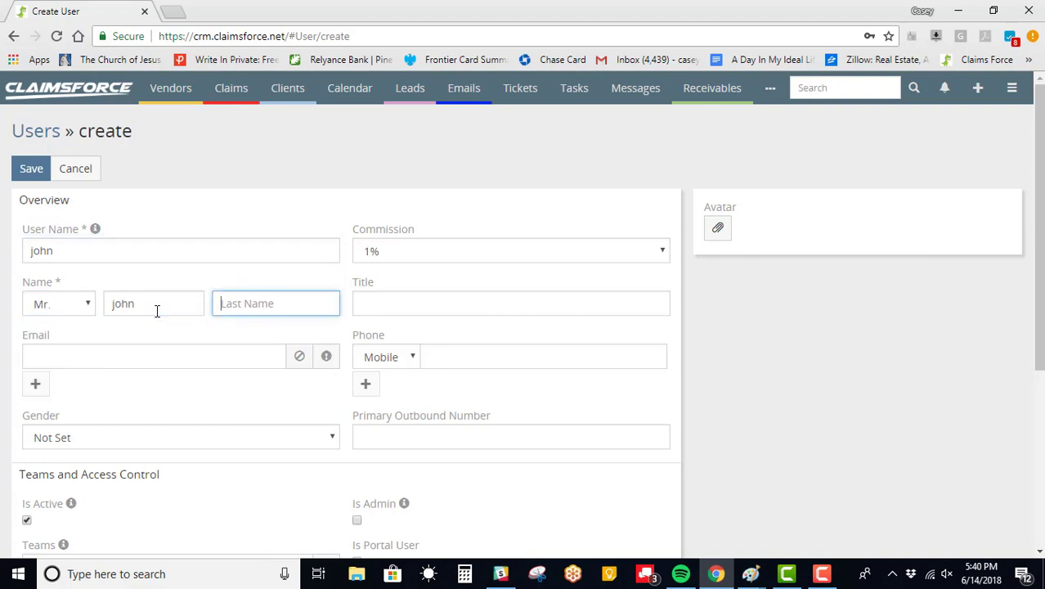
text(doe)
- Fill in the user's e-mail address and mobile phone number, and set gender to Male
click(98, 359)
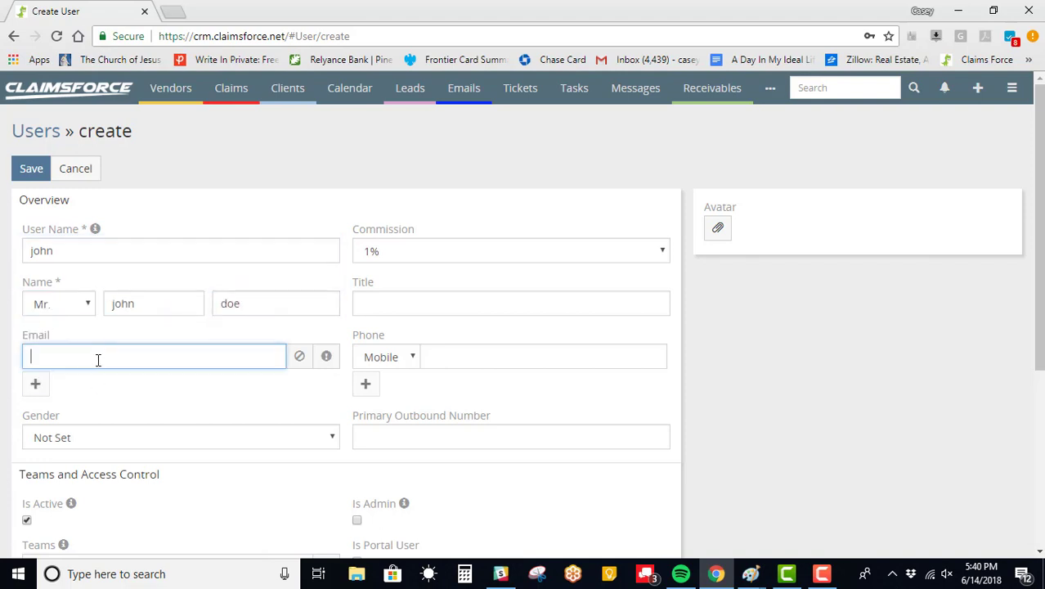
text(asdf@gmail.com)
click(435, 357)
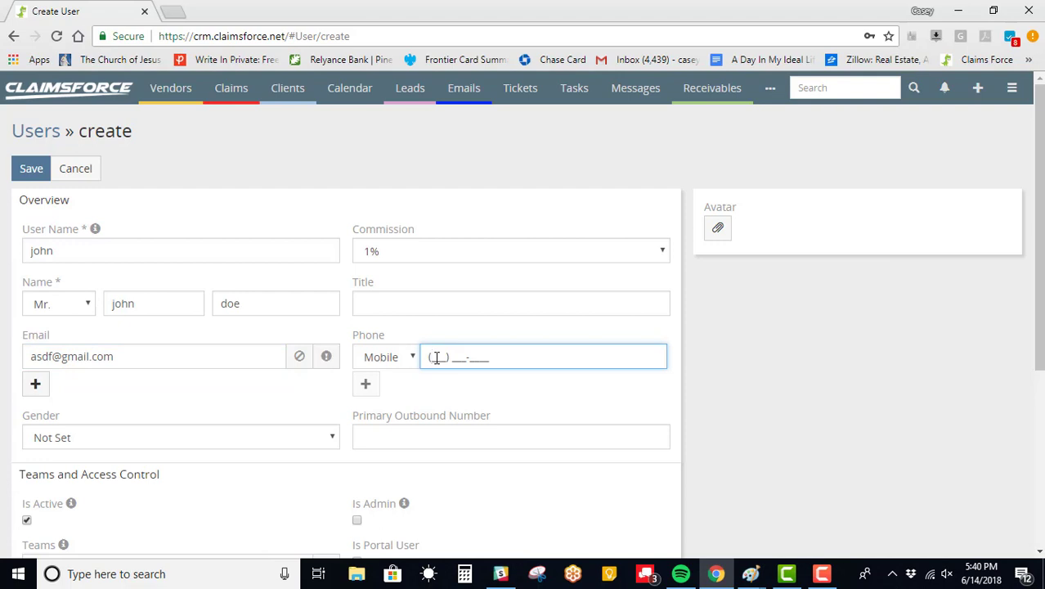
text(1233333333)
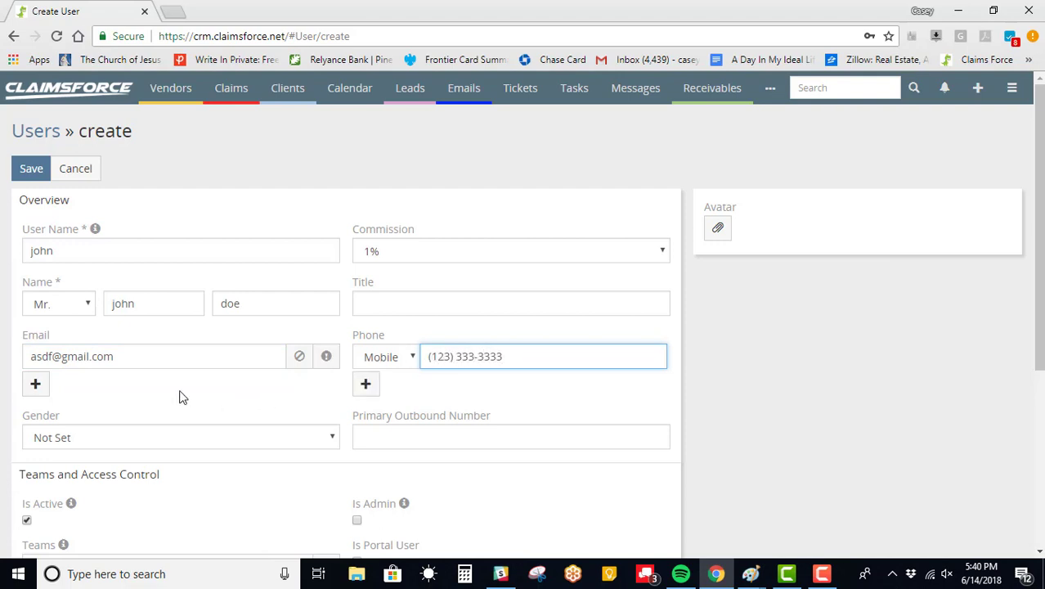
scroll(181, 396, down, 1)
click(216, 343)
click(167, 379)
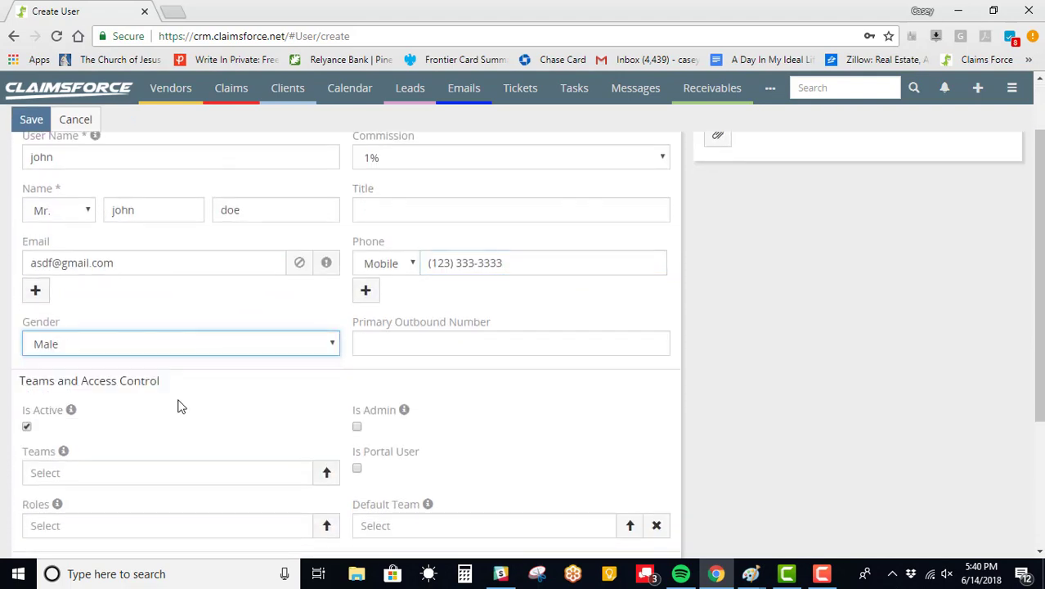
- Add the Admin team to the user's Teams
scroll(182, 406, down, 2)
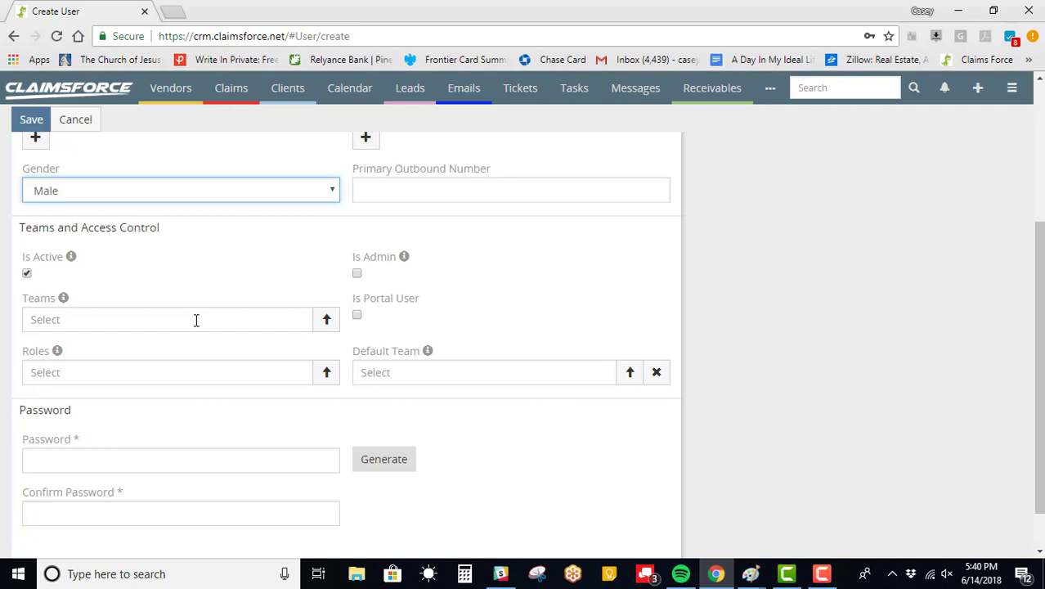
click(197, 319)
text(adm)
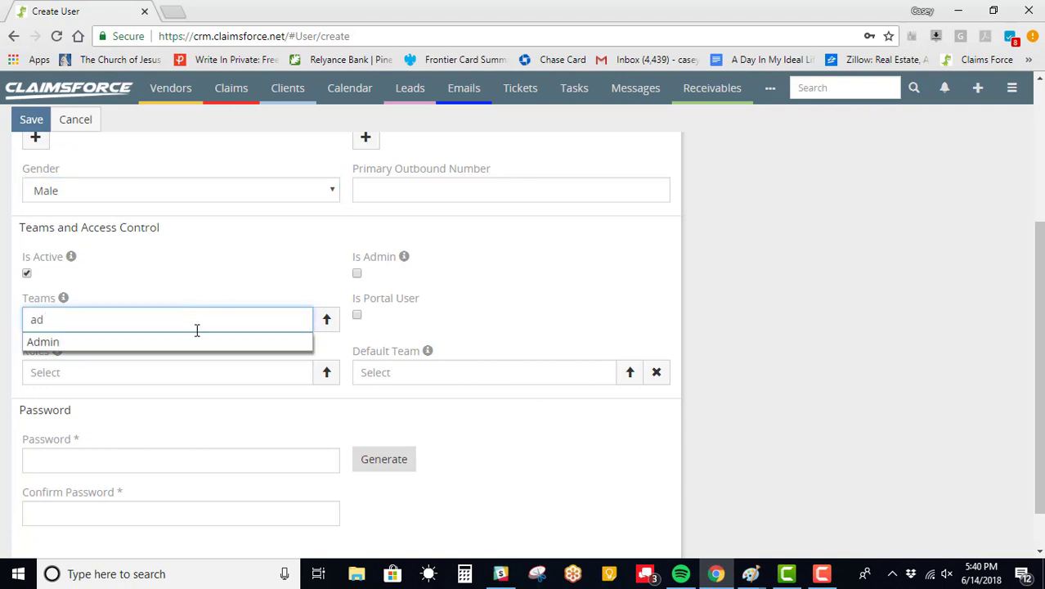
click(198, 346)
- Assign the user the Admin role
click(145, 399)
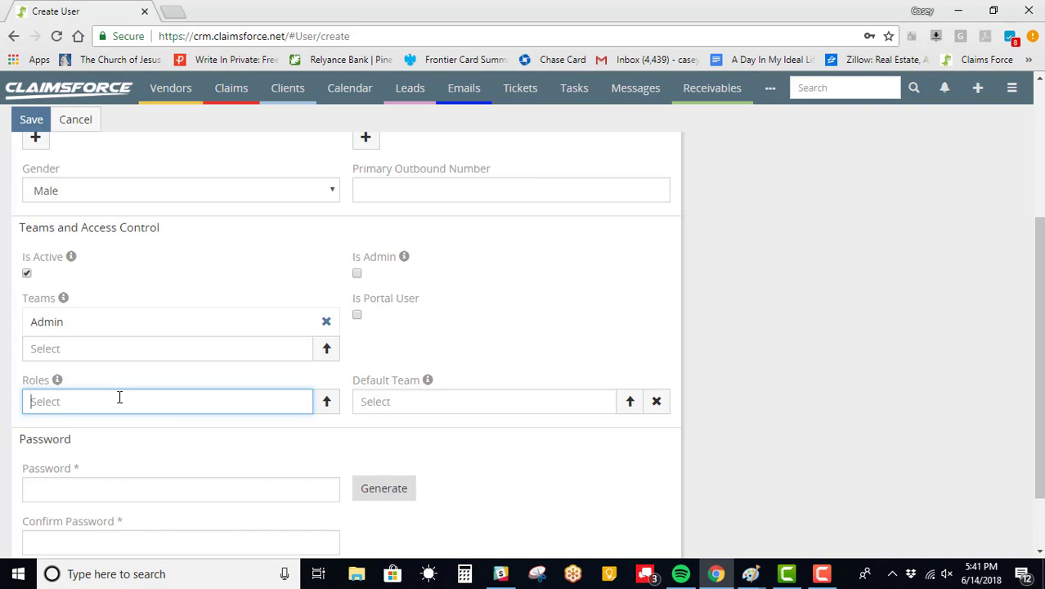
text(adm)
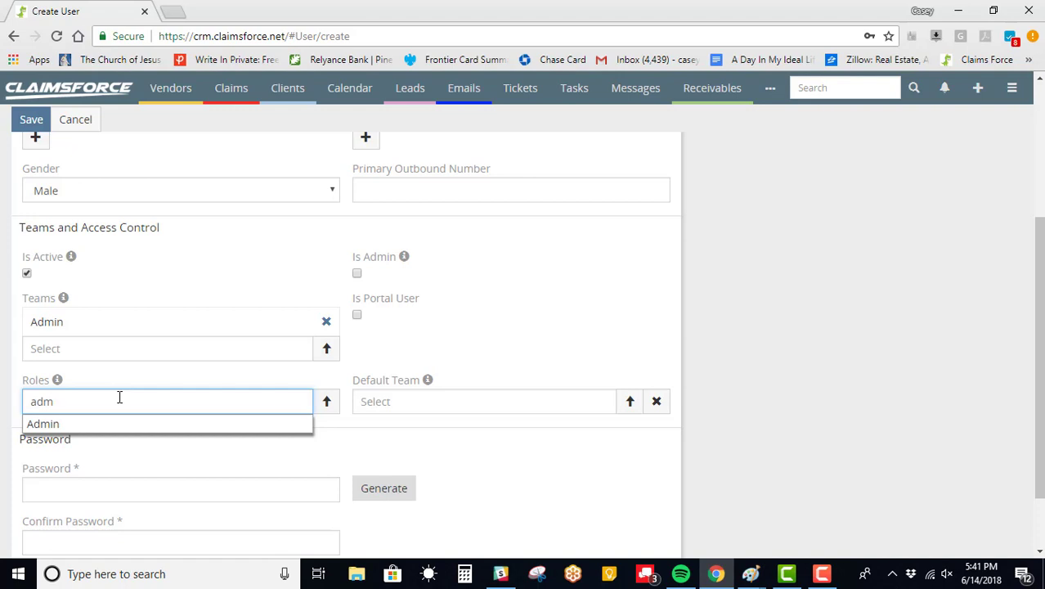
click(123, 423)
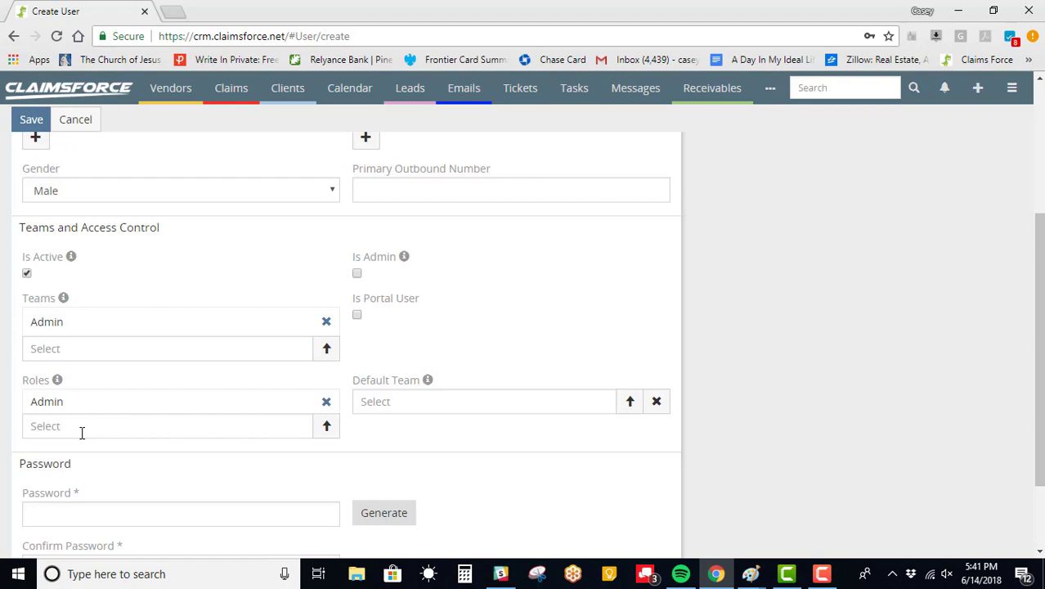
- Add the Sales team to the user's Teams
click(372, 406)
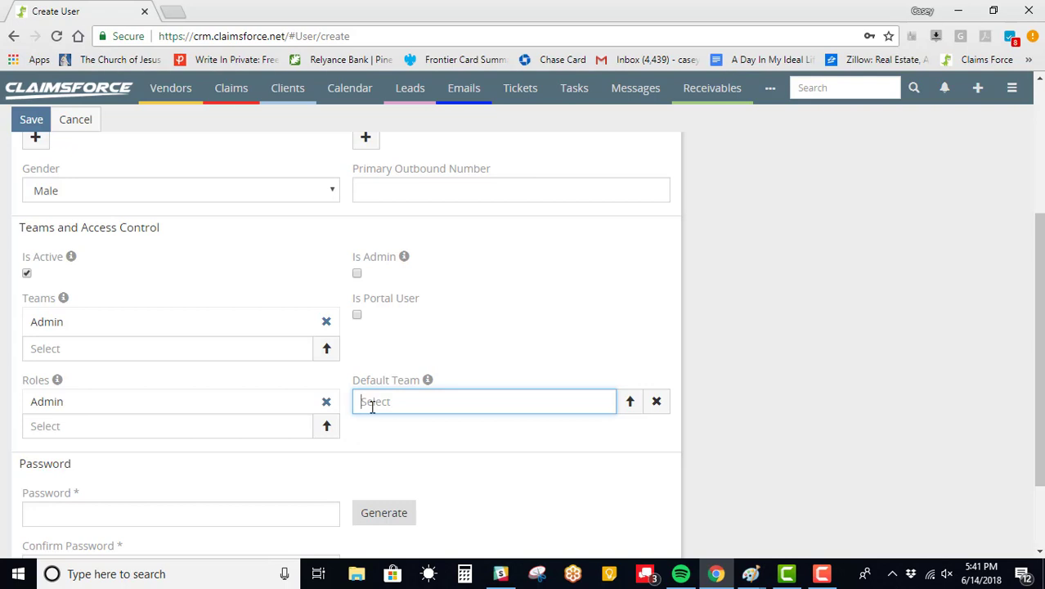
click(64, 354)
text(sal)
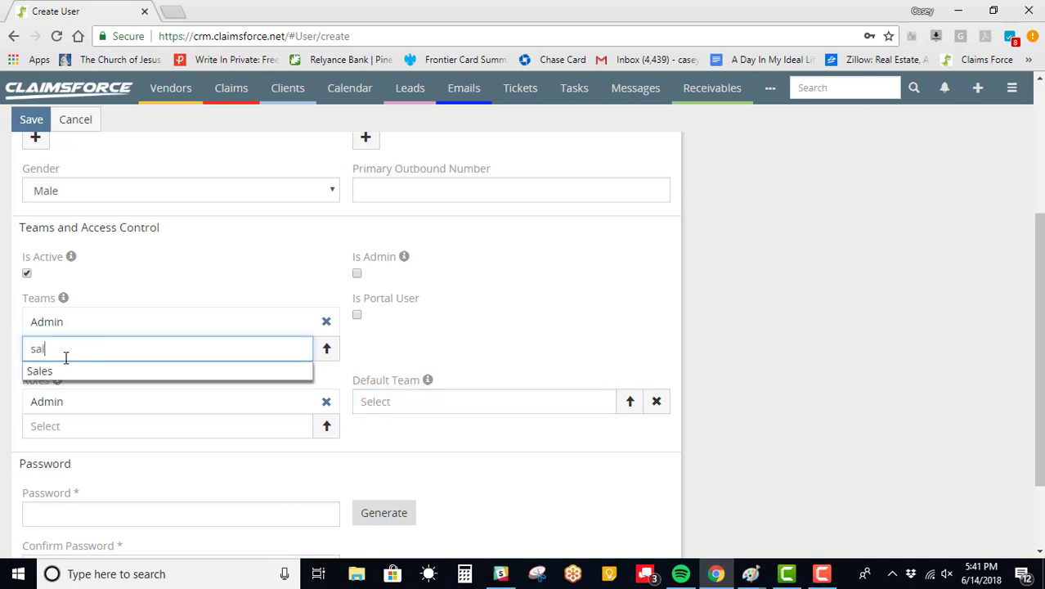
text(es)
click(105, 372)
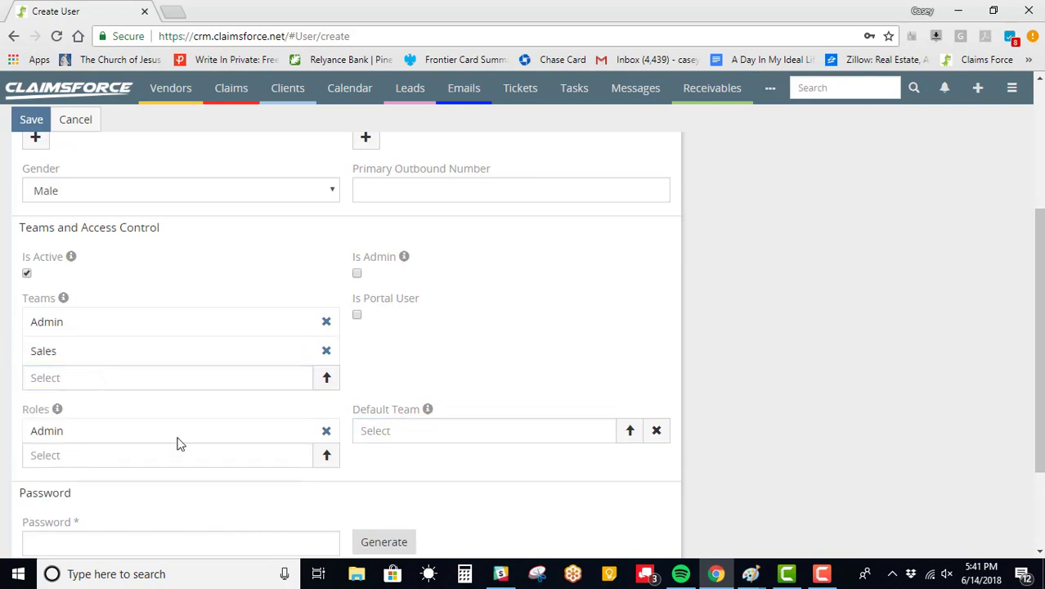
- Set Admin as the user's default team
click(402, 432)
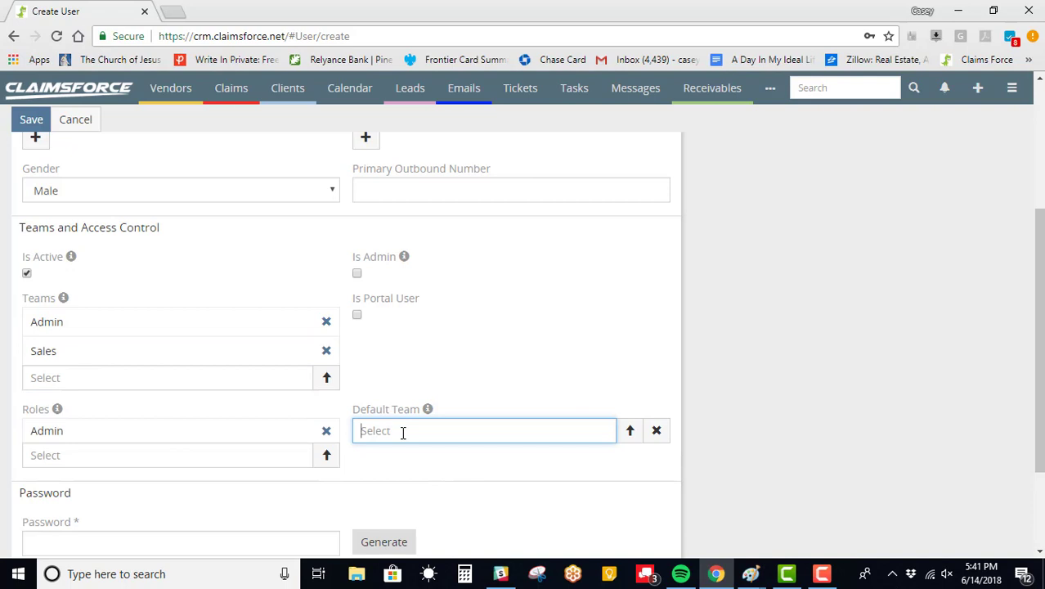
text(admin)
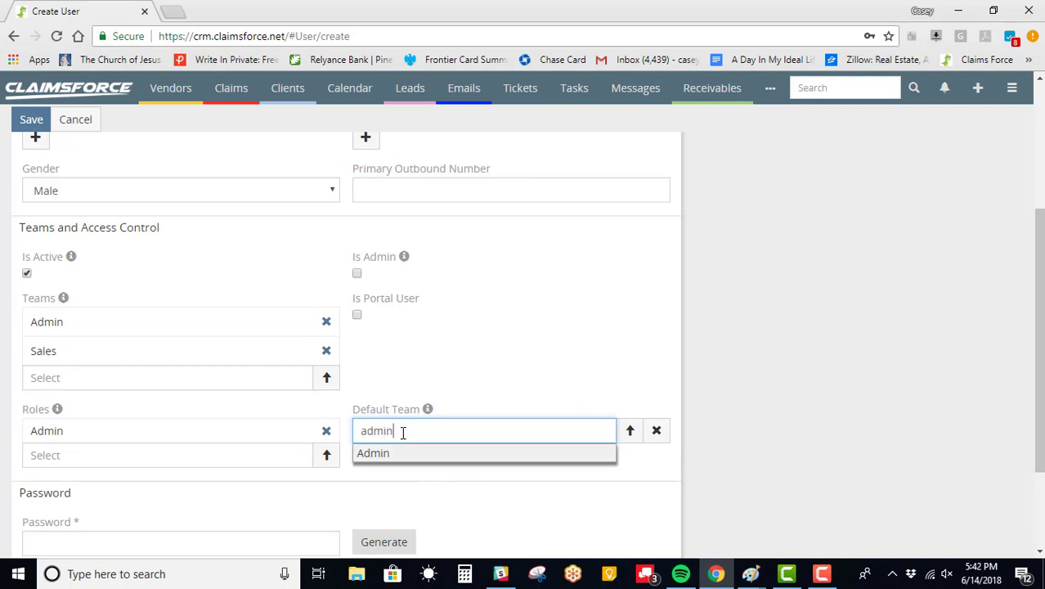
click(406, 449)
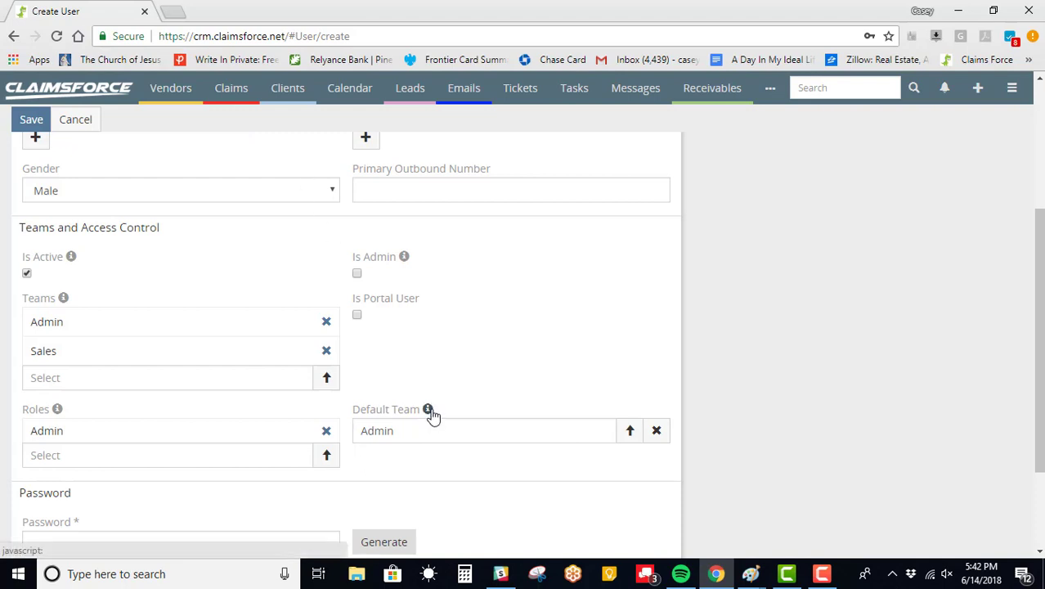
- Enter the account password in Password and repeat it in Confirm Password
scroll(164, 445, down, 3)
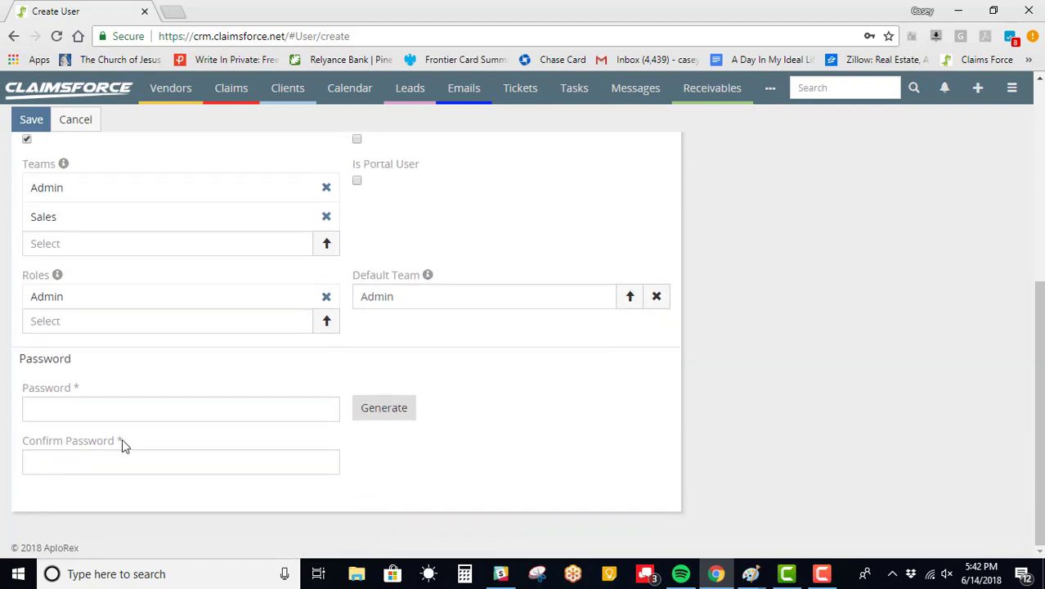
click(96, 400)
text(•••••••••••)
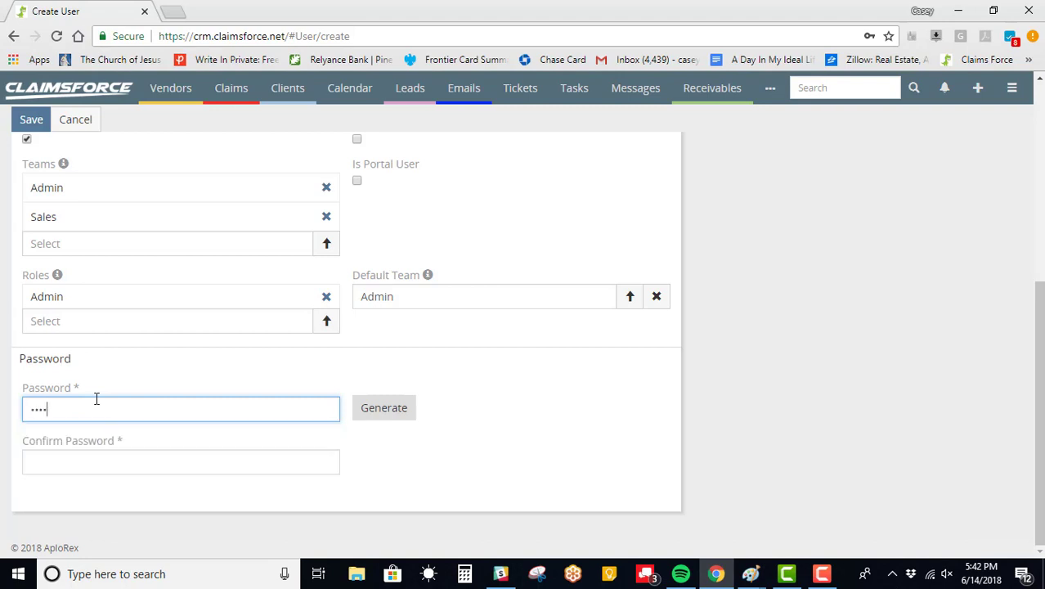
text(•••)
click(88, 471)
text(•••••••••)
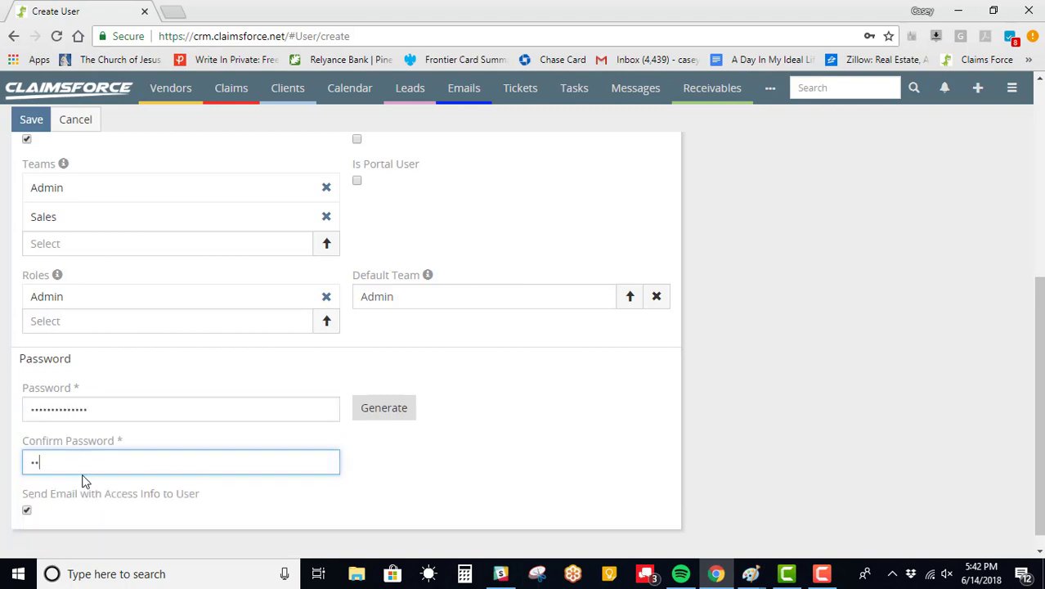
text(•••••)
scroll(65, 399, up, 4)
scroll(65, 392, up, 2)
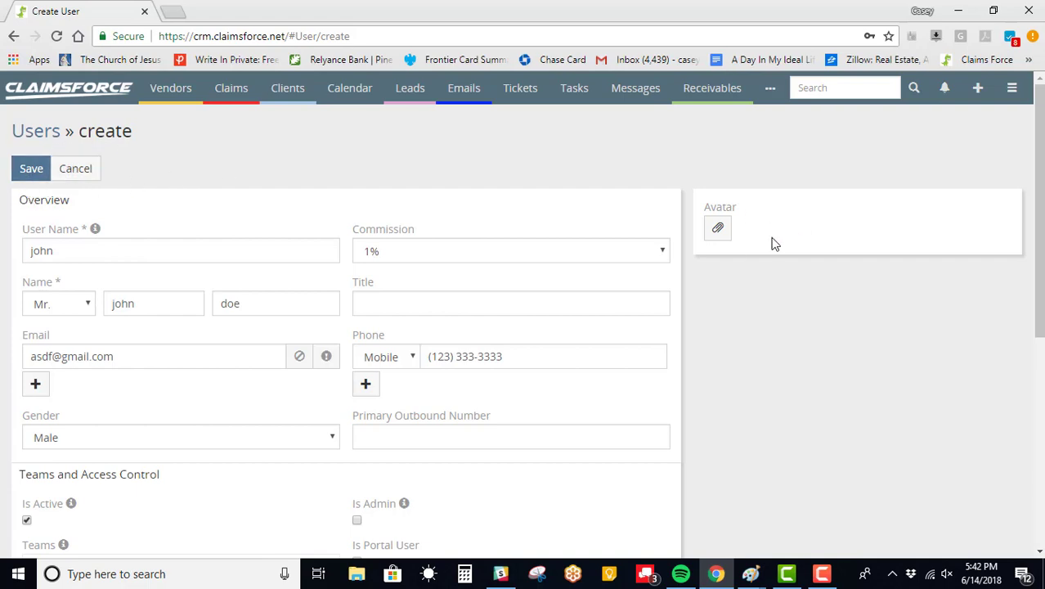
- Upload a profile photo as the avatar, crop it around the face, and attempt to save
click(717, 228)
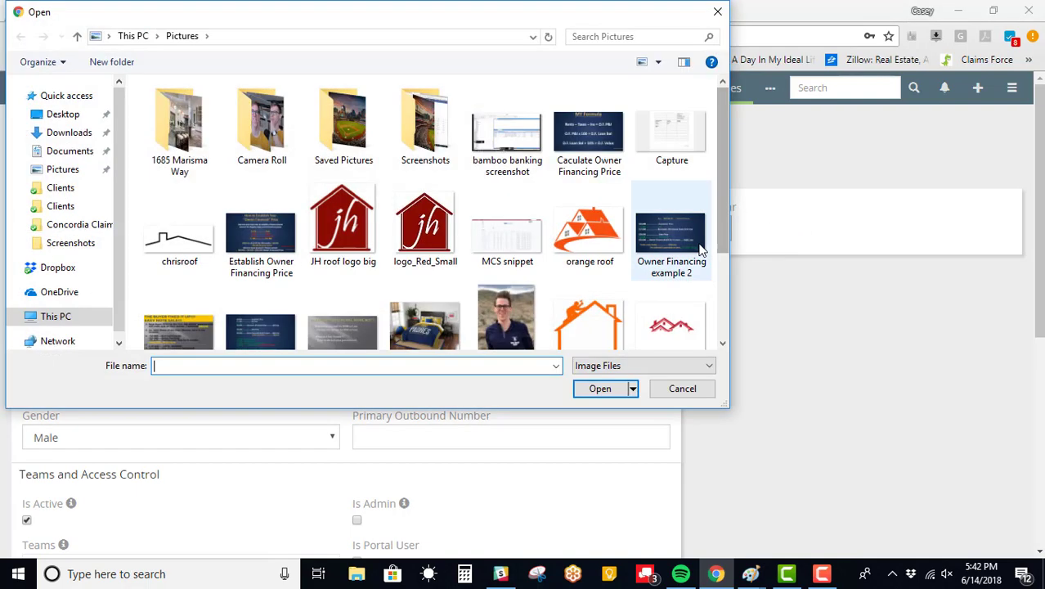
double_click(517, 317)
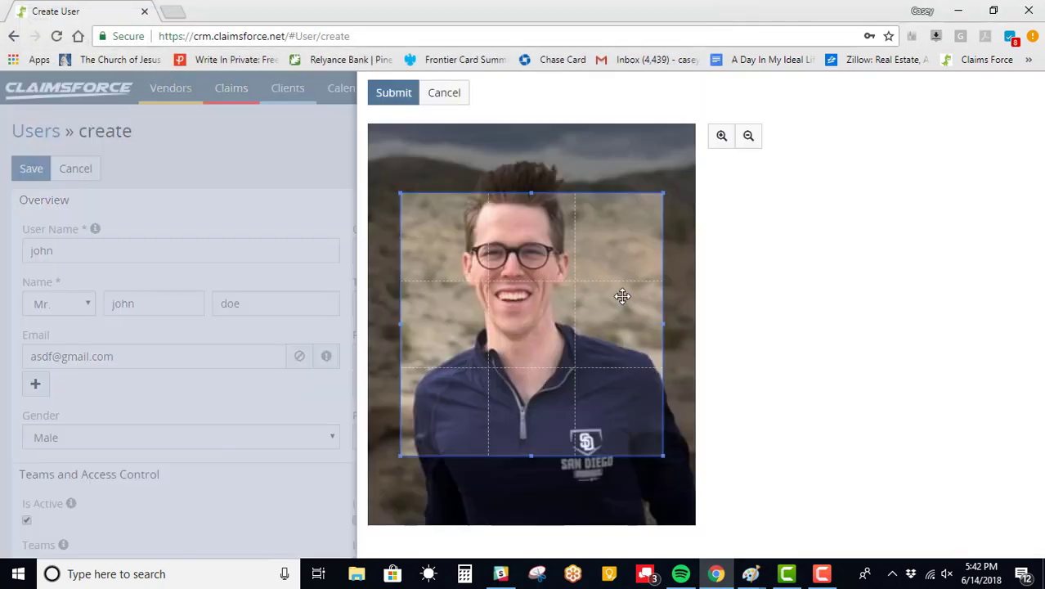
drag(536, 260, 532, 209)
click(391, 93)
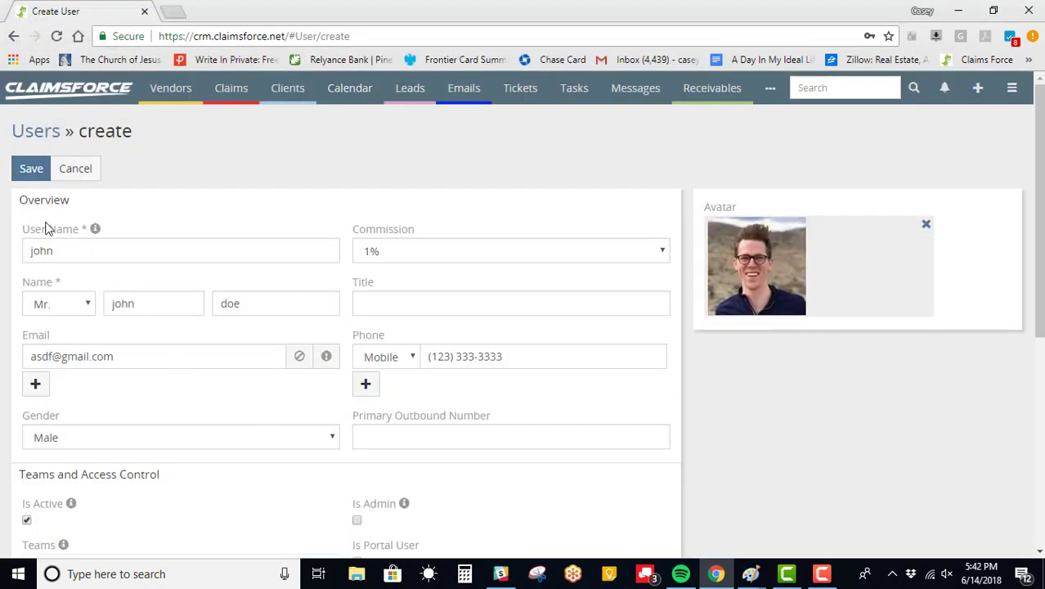
click(33, 173)
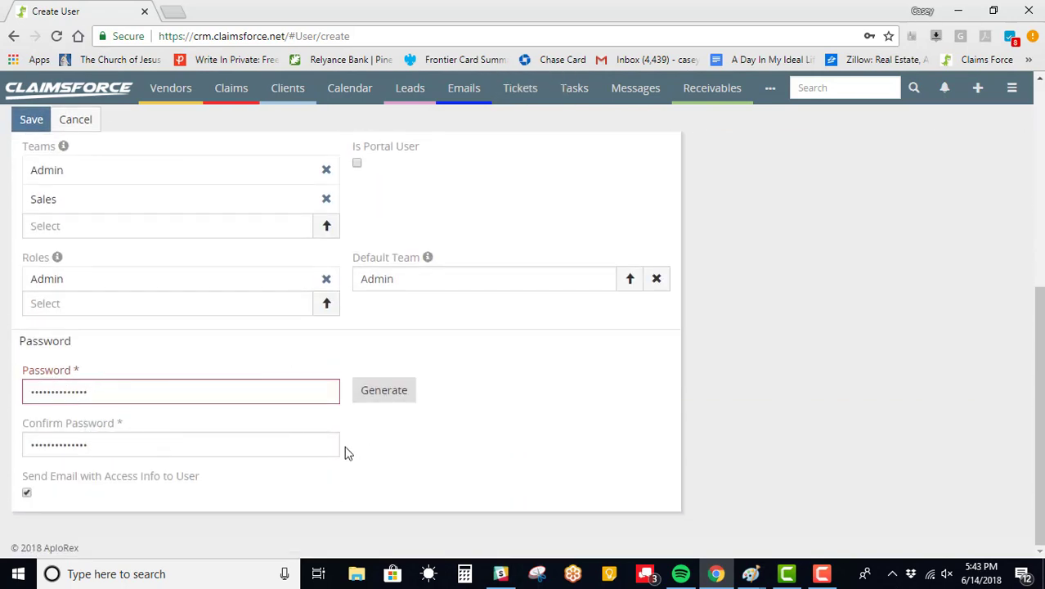
- Replace the rejected password with an automatically generated one
click(401, 399)
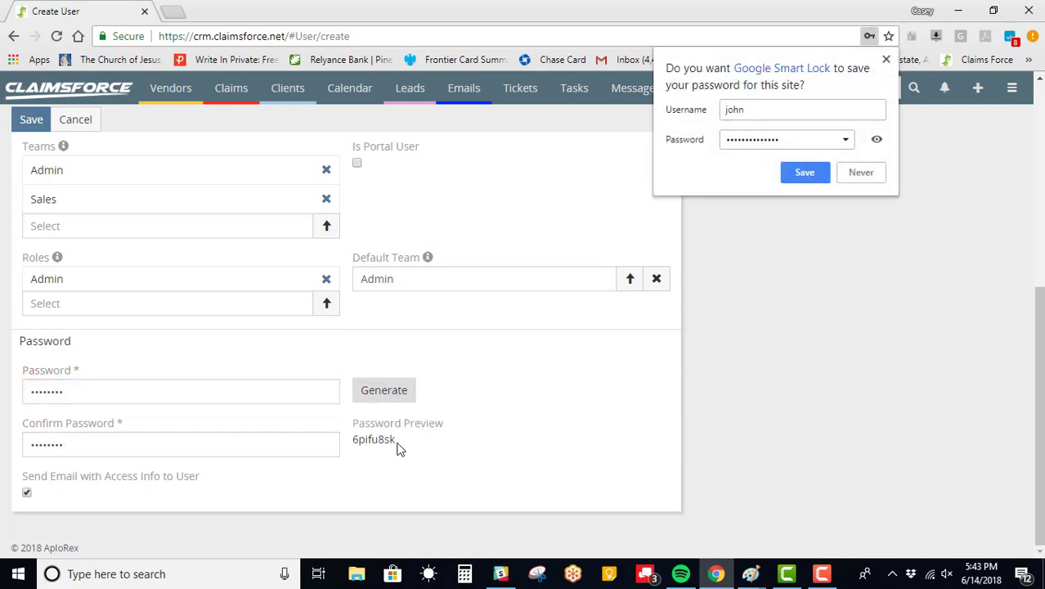
drag(397, 443, 341, 448)
click(466, 433)
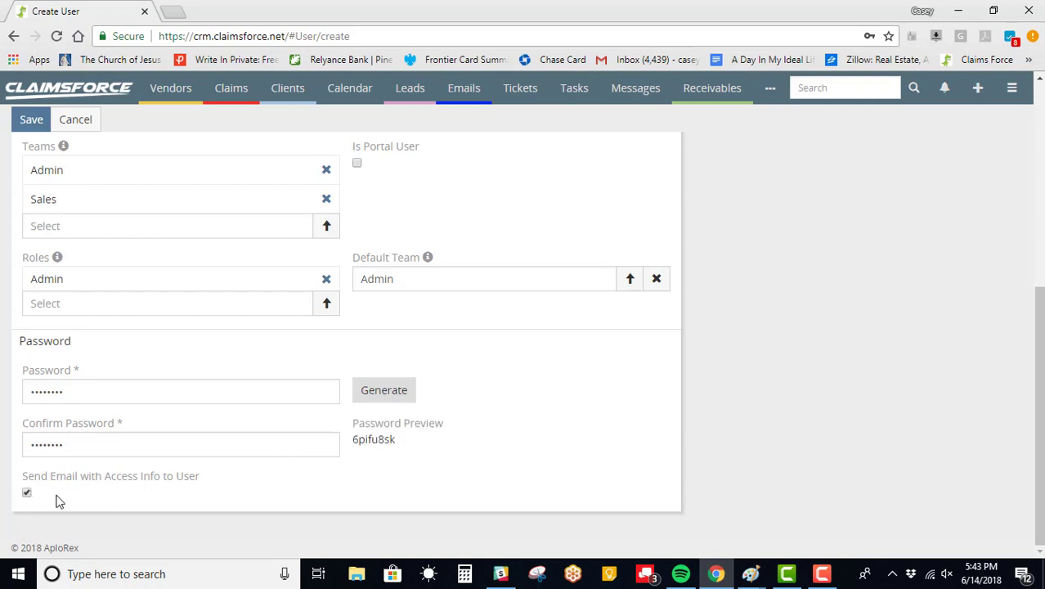
scroll(57, 500, up, 2)
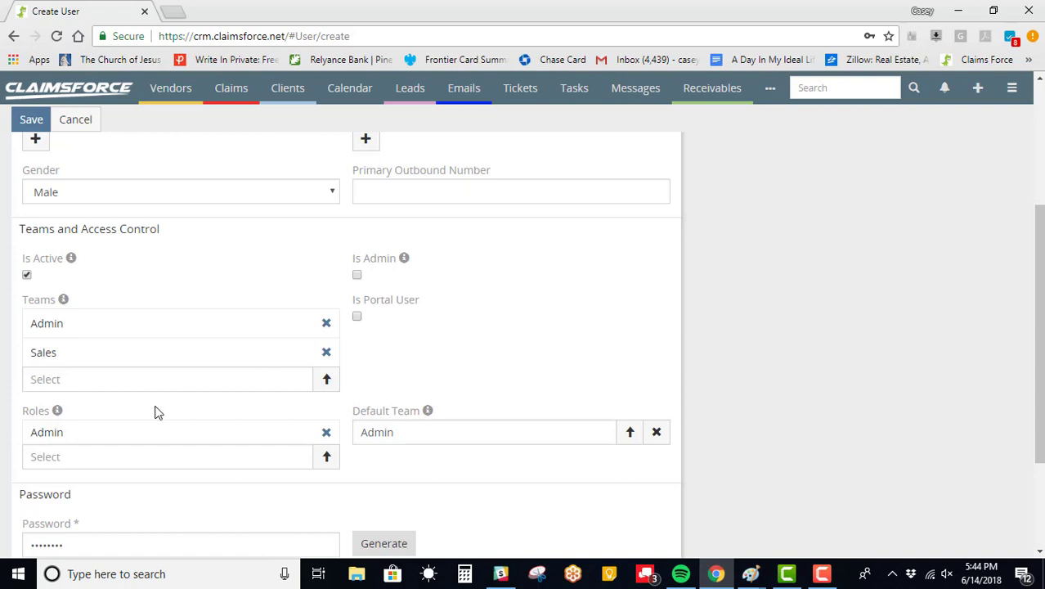
- Review the completed Create User form and save the new user record
scroll(156, 413, up, 3)
scroll(327, 425, down, 3)
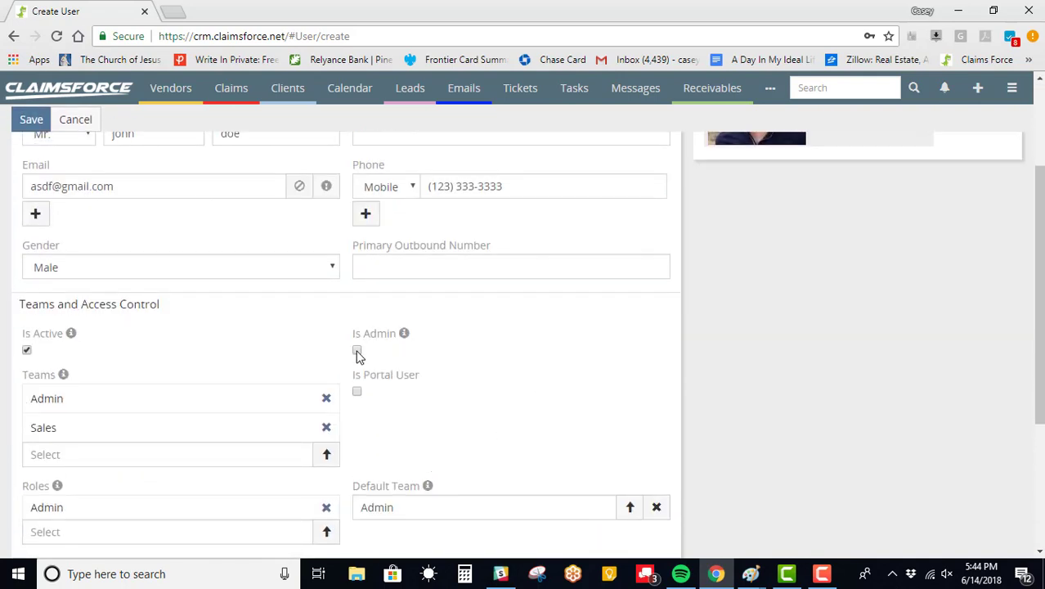
scroll(155, 433, up, 3)
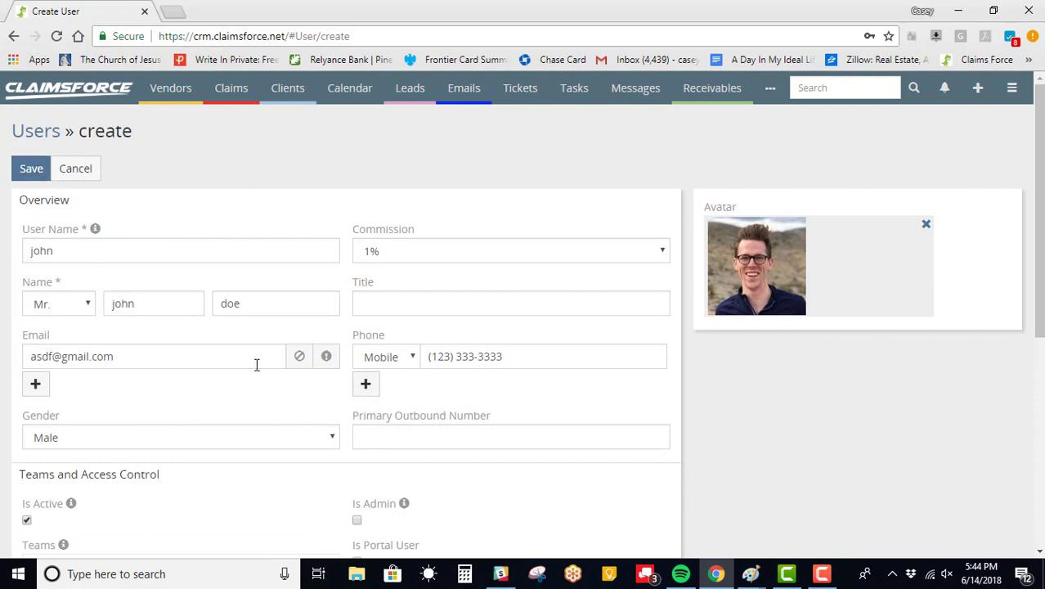
scroll(227, 506, down, 5)
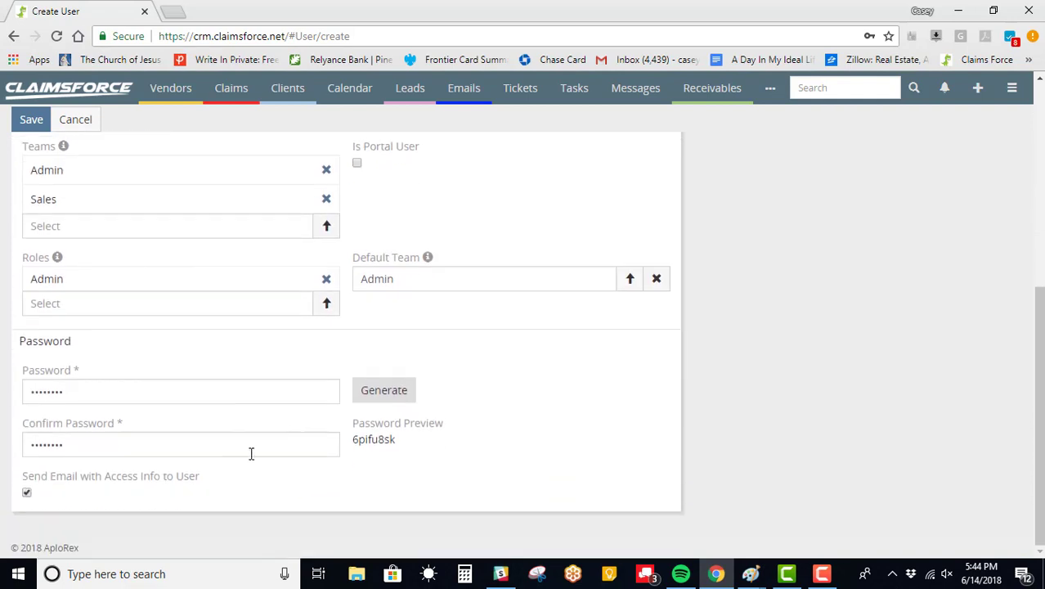
scroll(172, 397, up, 4)
scroll(172, 396, up, 2)
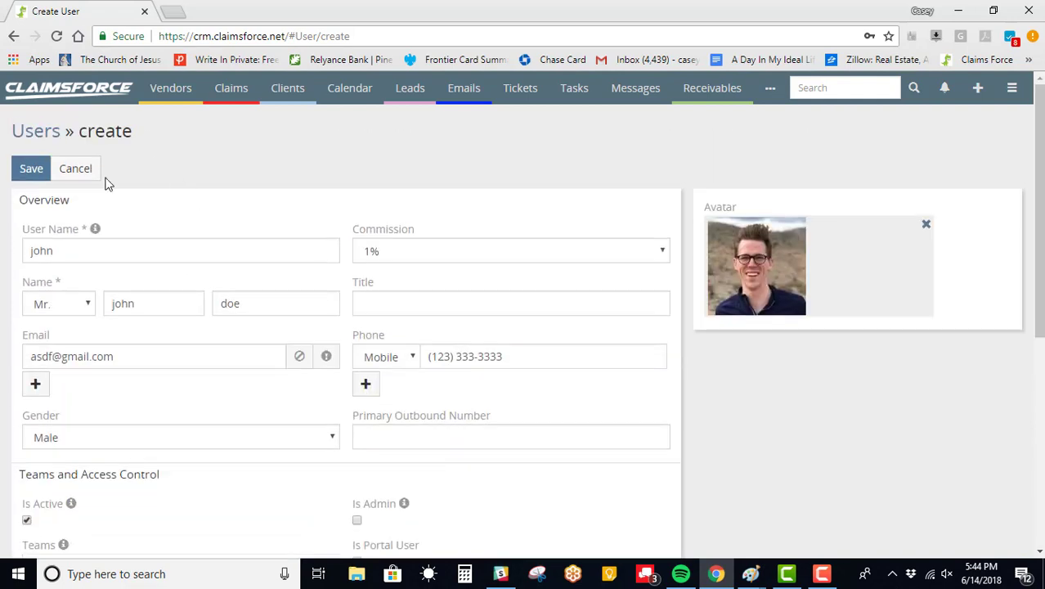
click(31, 170)
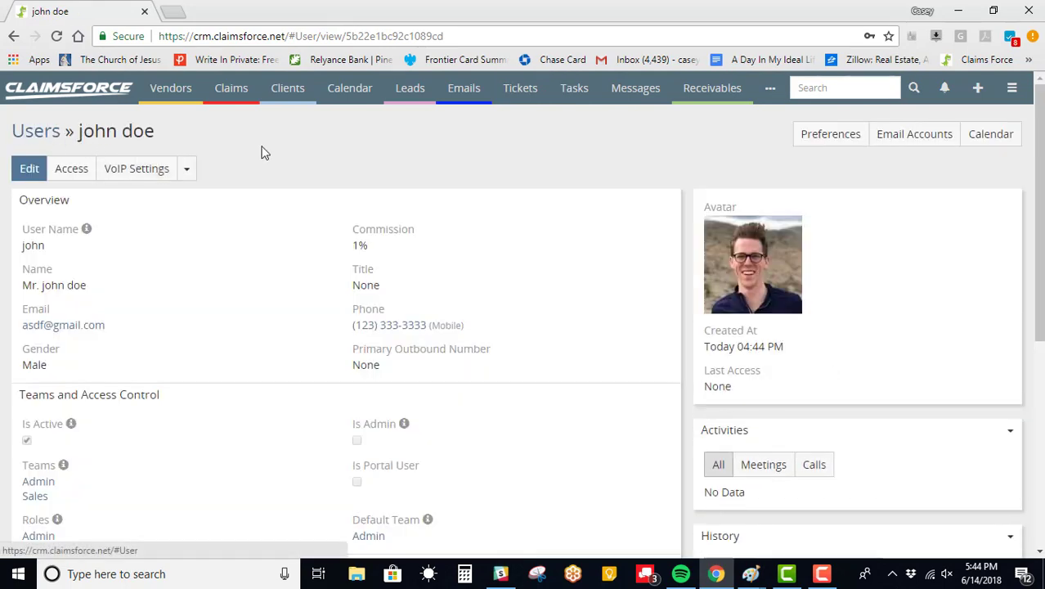
- Glance at the user's extra actions, then return to the Users list, now 56 users
click(187, 173)
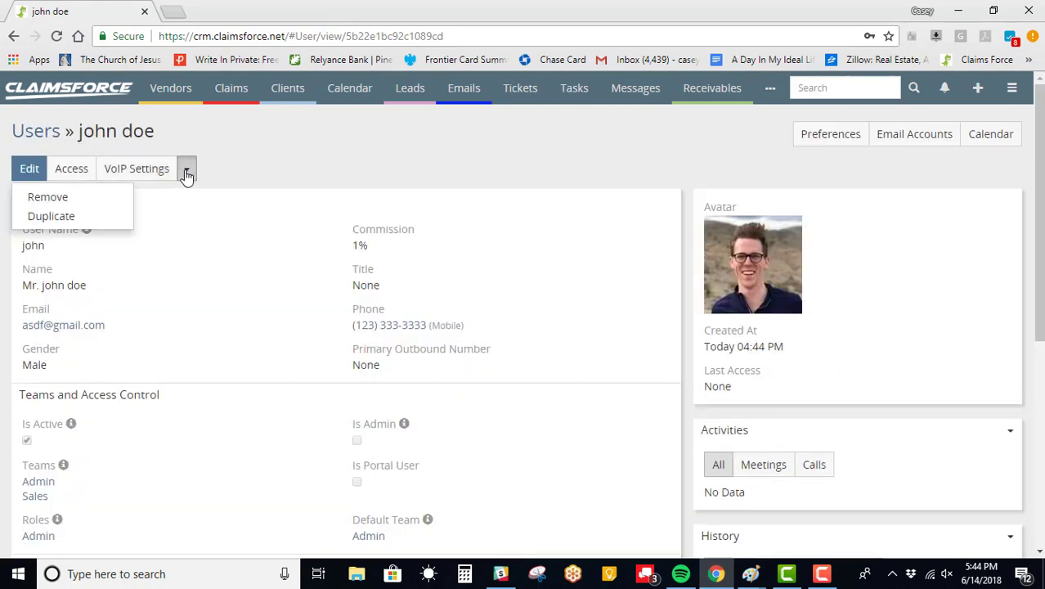
click(186, 173)
click(185, 174)
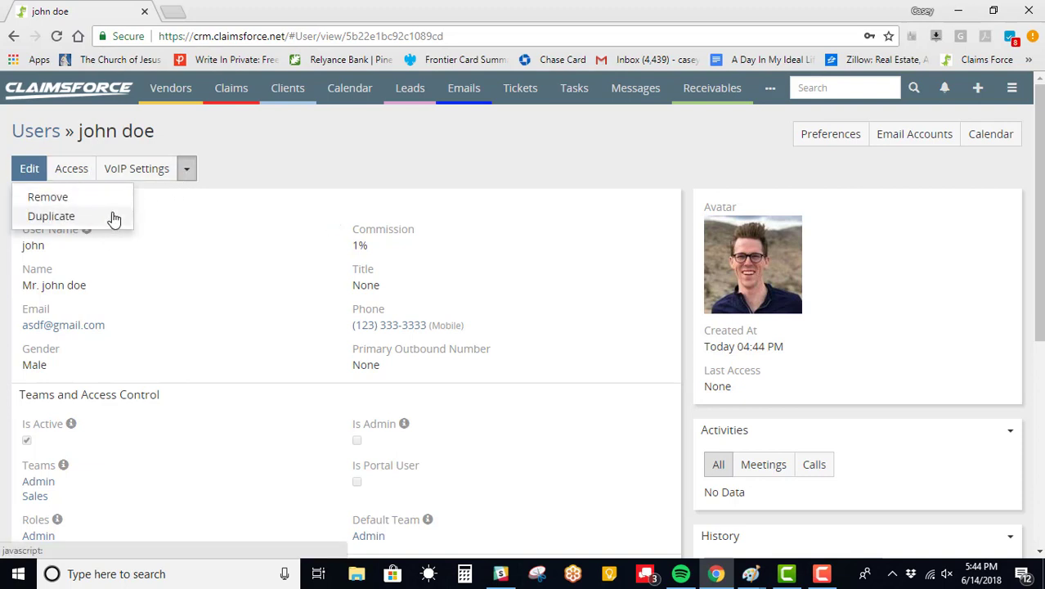
click(219, 168)
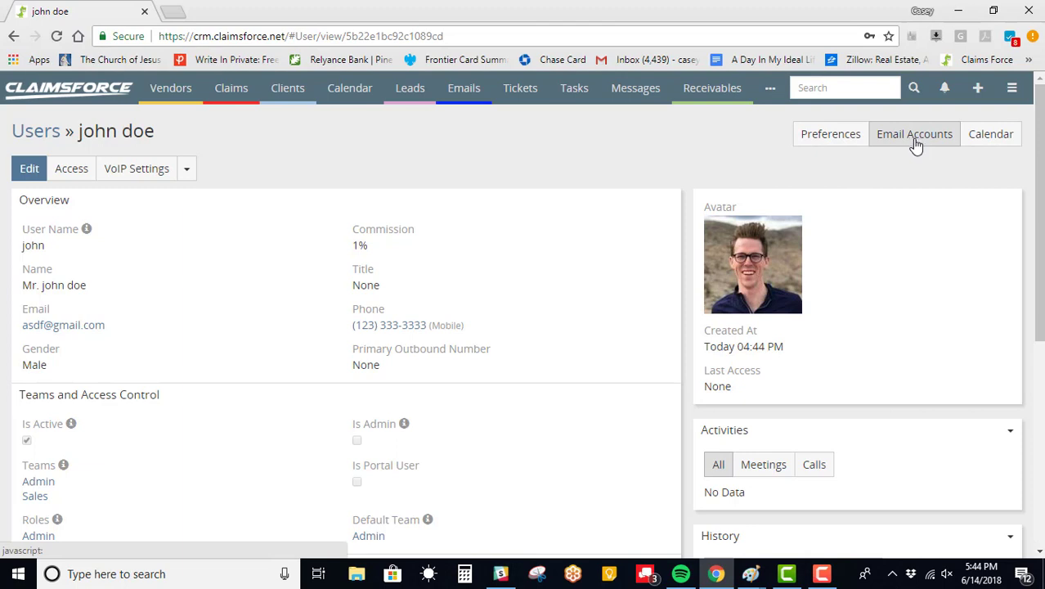
click(31, 134)
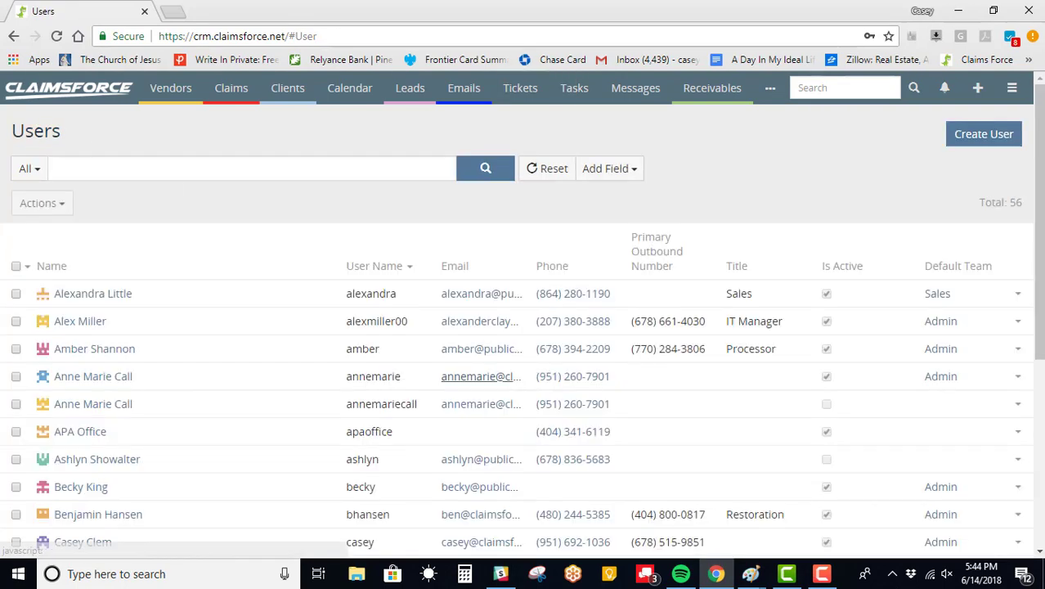
key(super+p)
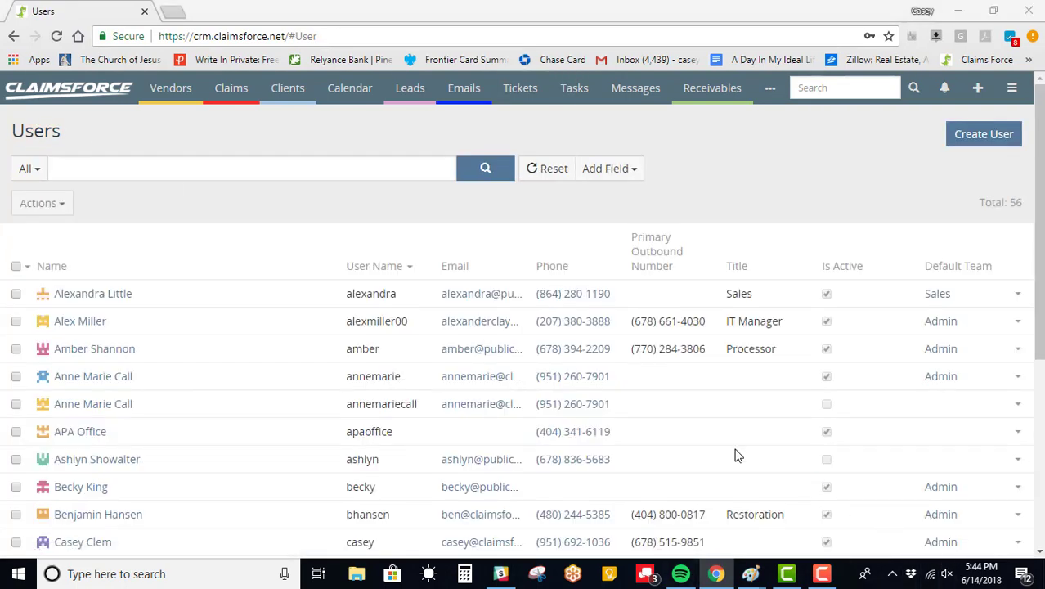